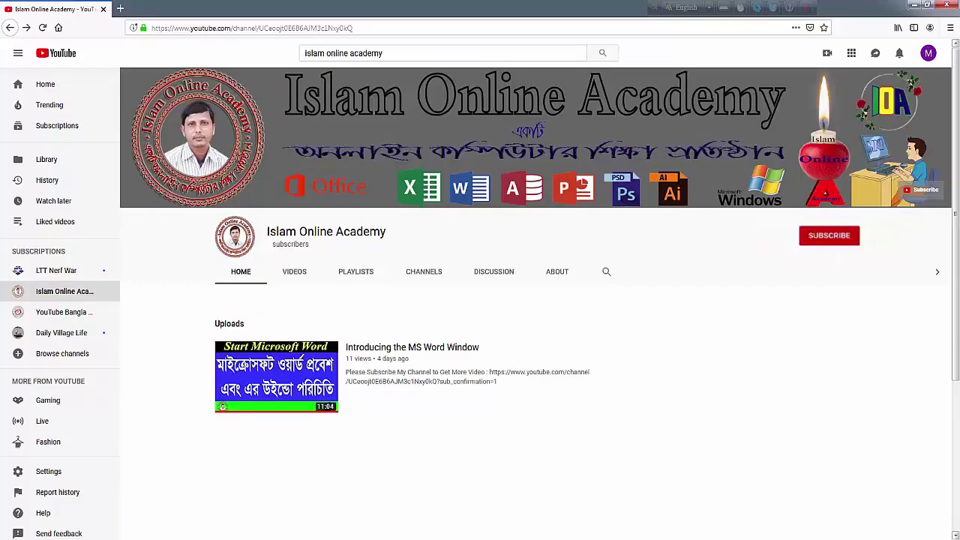
Hit the red Subscribe button on the Islam Online Academy channel page
left_click(825, 237)
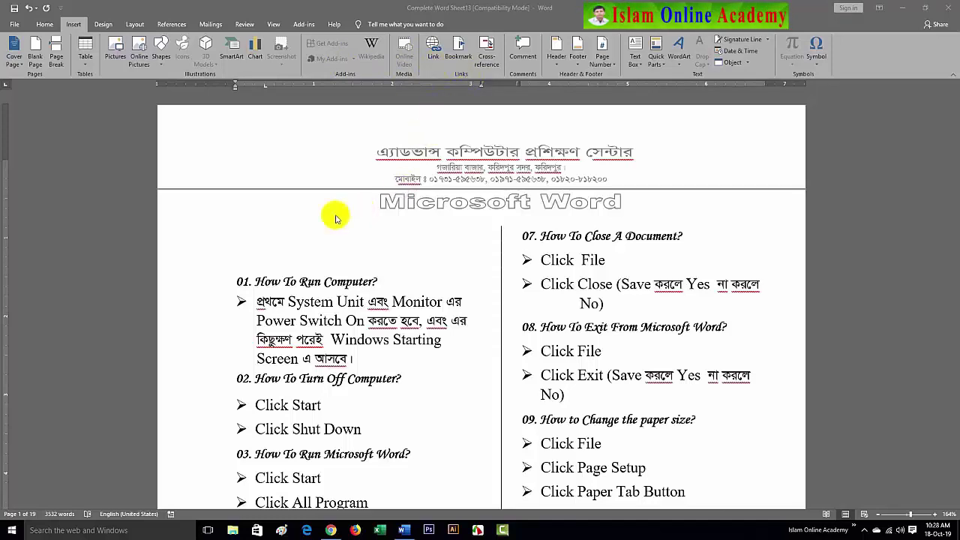
left_click(275, 230)
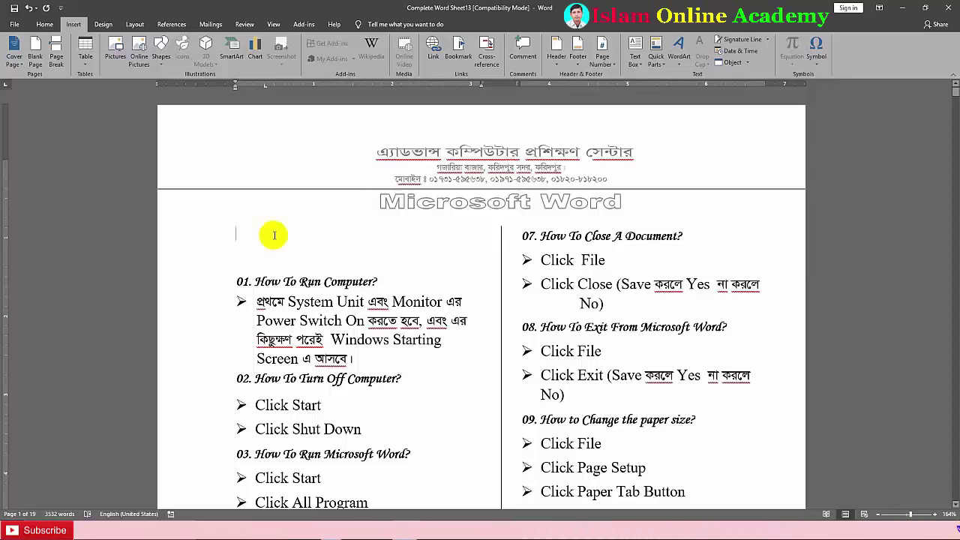
Type the placeholder 'jhdff' above the first question, select it, and bring up Insert Hyperlink
type("jhdff")
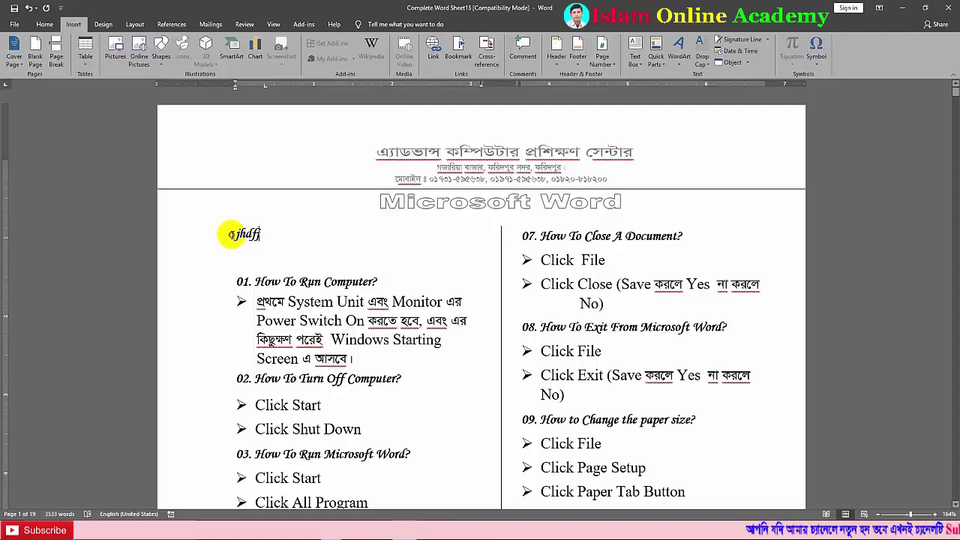
left_click_drag(231, 235, 264, 235)
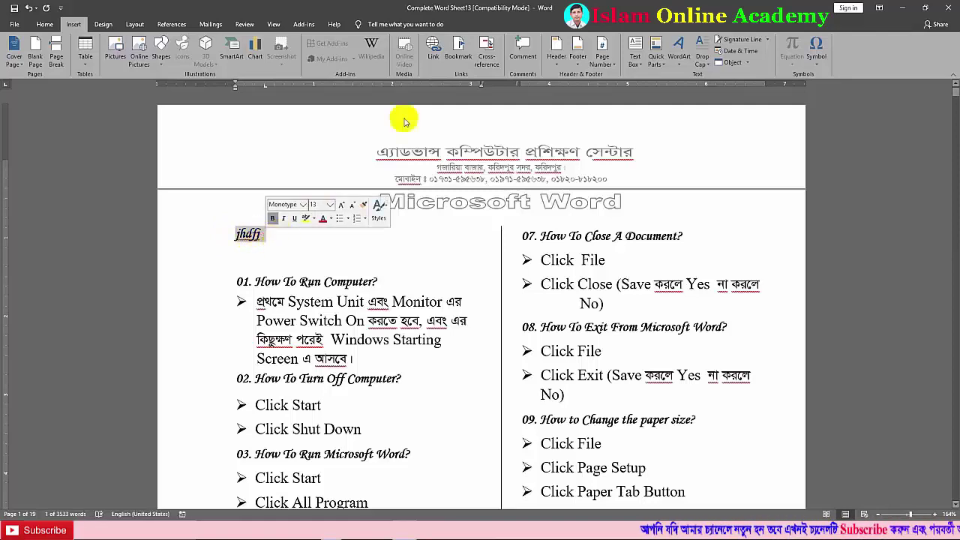
left_click(435, 56)
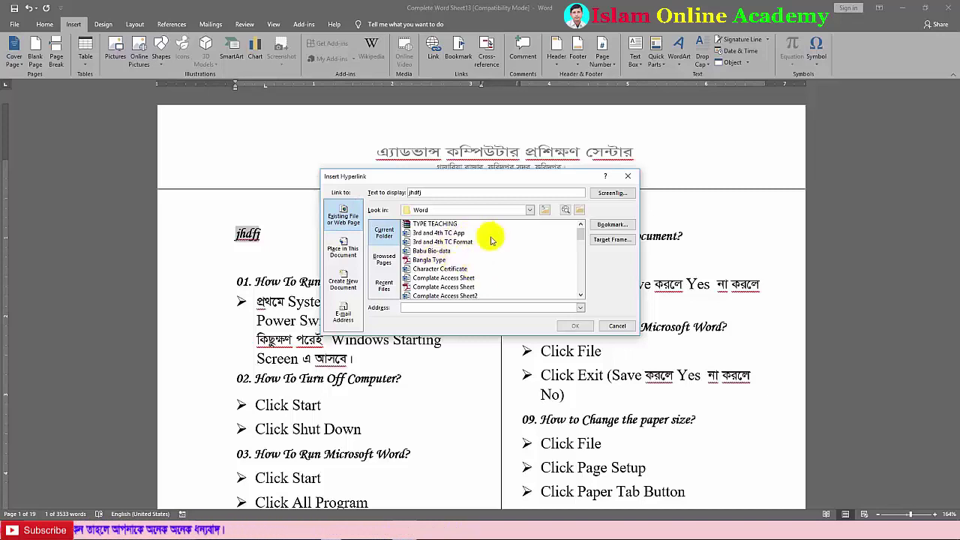
Point the placeholder's hyperlink at the Electric Bill workbook in the Desktop folder
key("BackSpace")
left_click(530, 211)
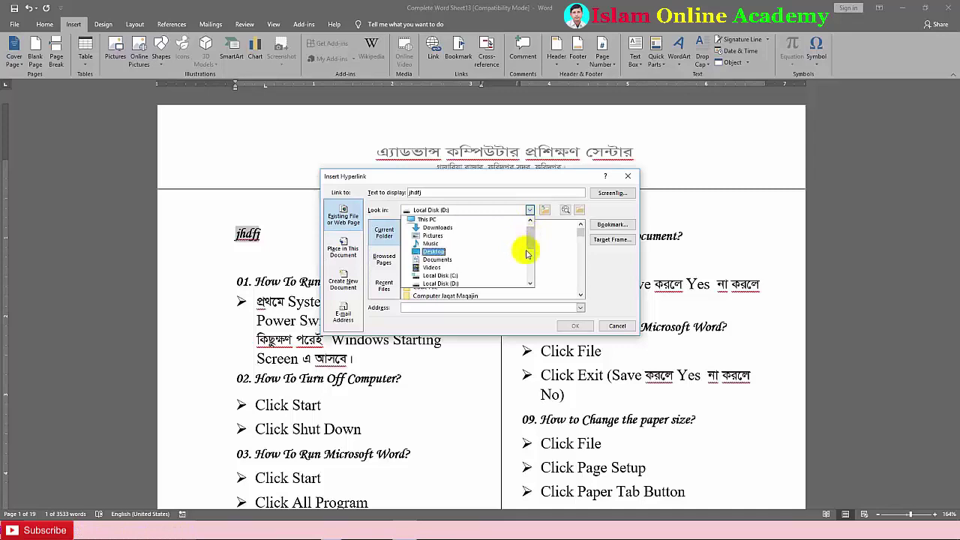
scroll(530, 247, "up", 1)
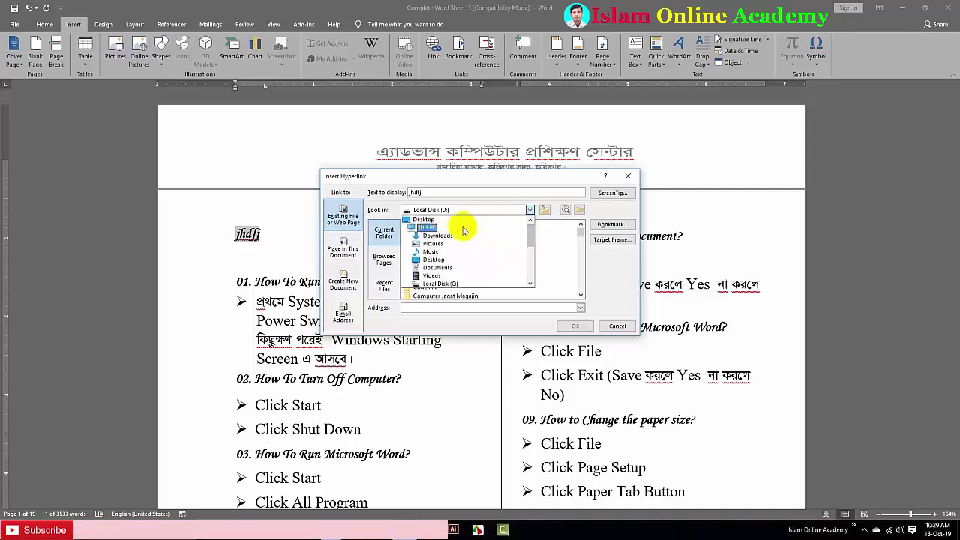
left_click(424, 219)
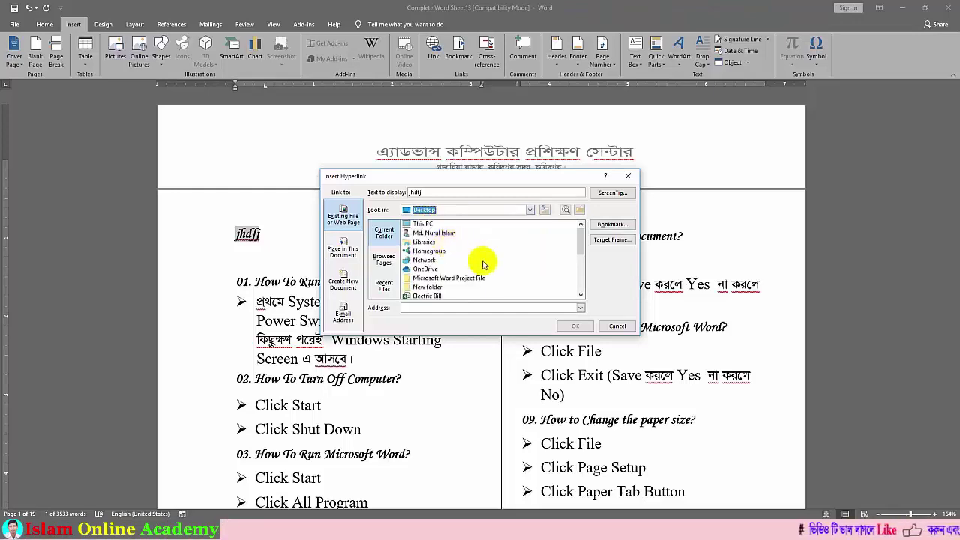
left_click(426, 297)
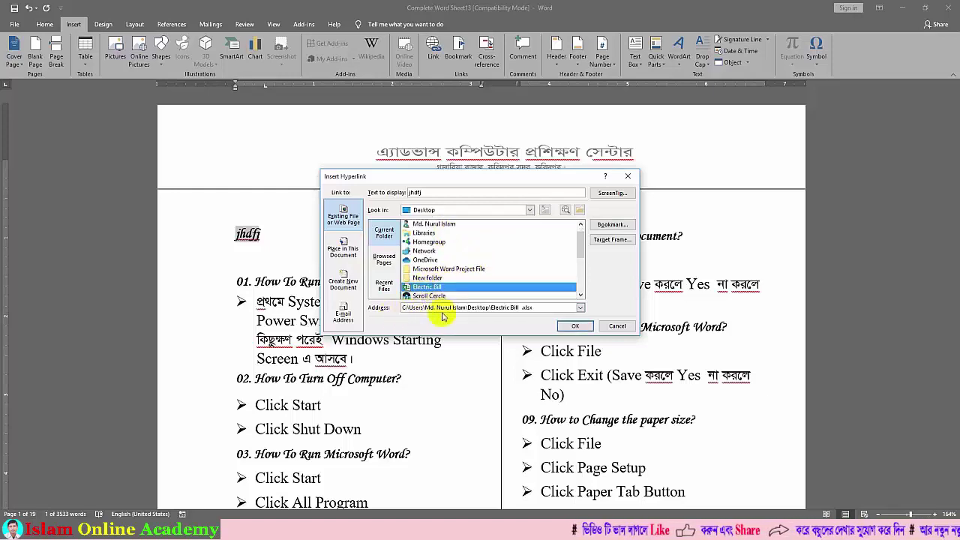
left_click(574, 327)
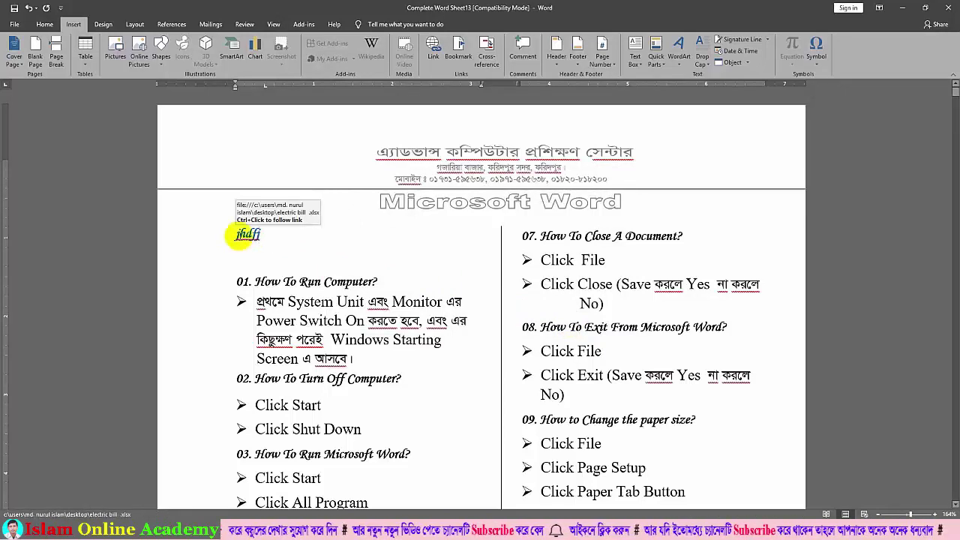
left_click(241, 237, "ctrl")
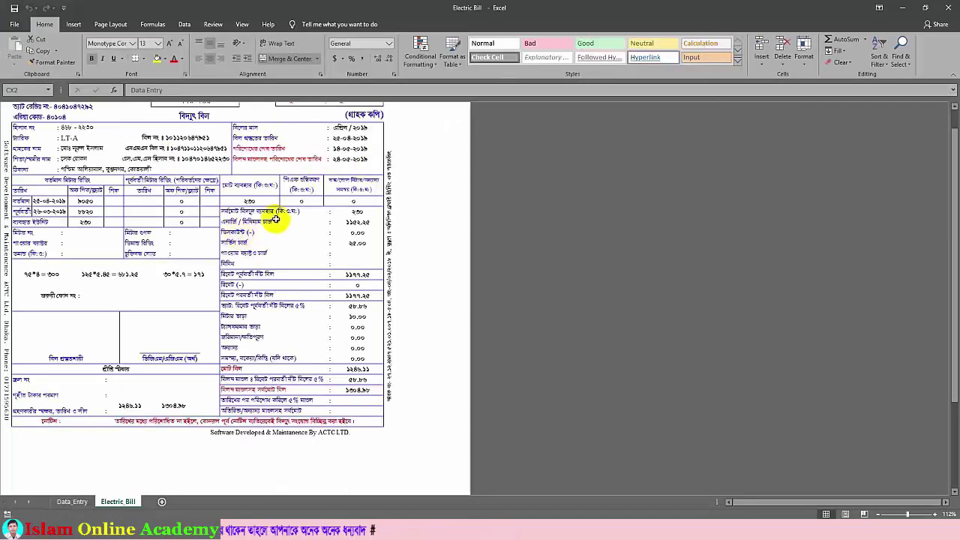
scroll(274, 218, "up", 2)
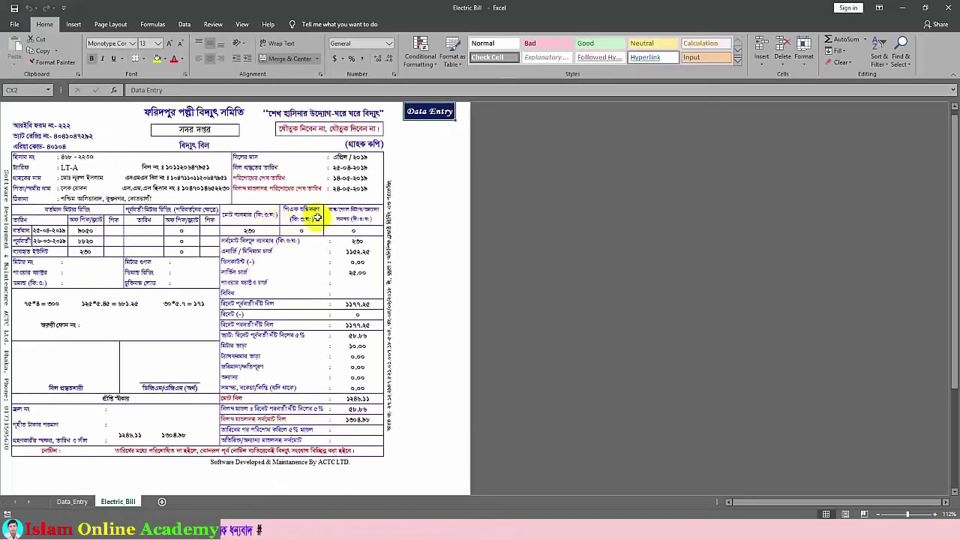
left_click(948, 10)
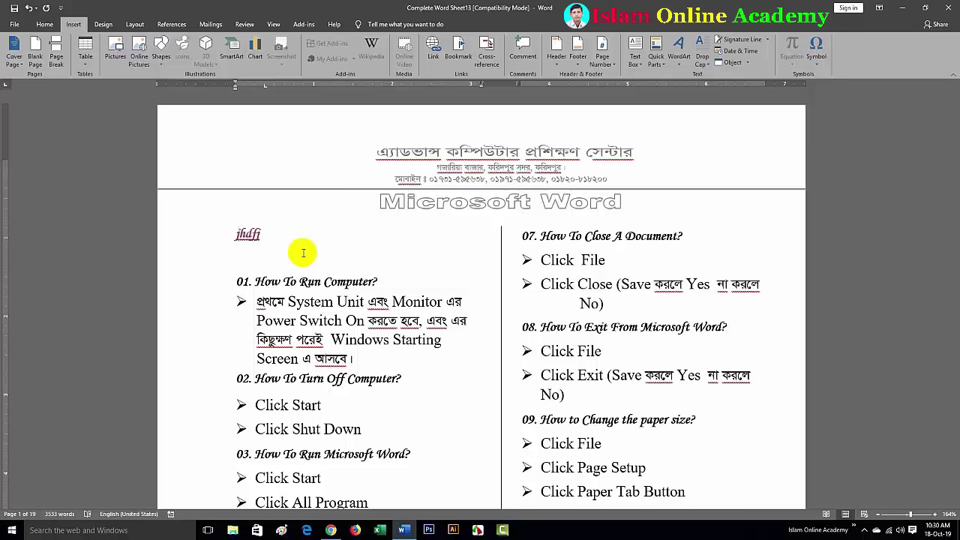
On a new line below the first link, type IOA and select it
key("Return")
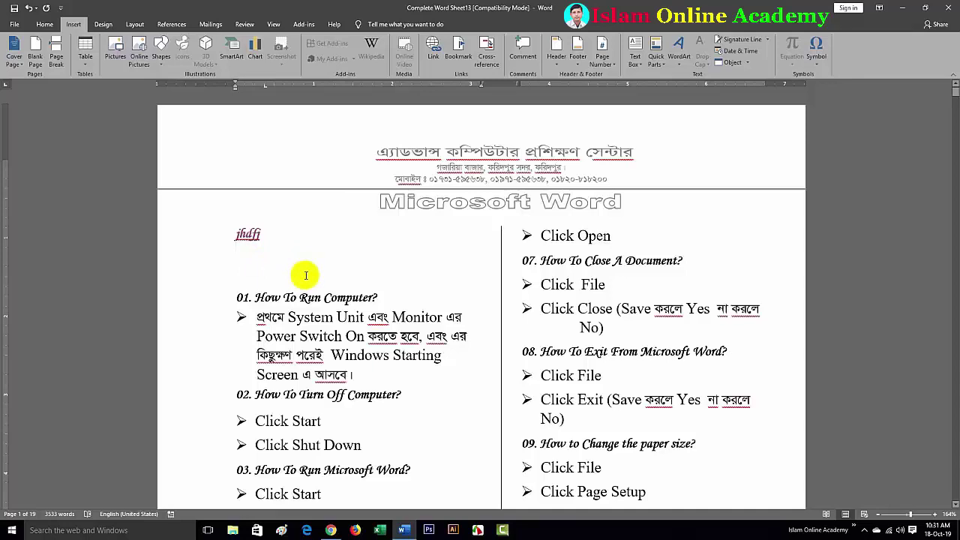
type("J")
type("OA")
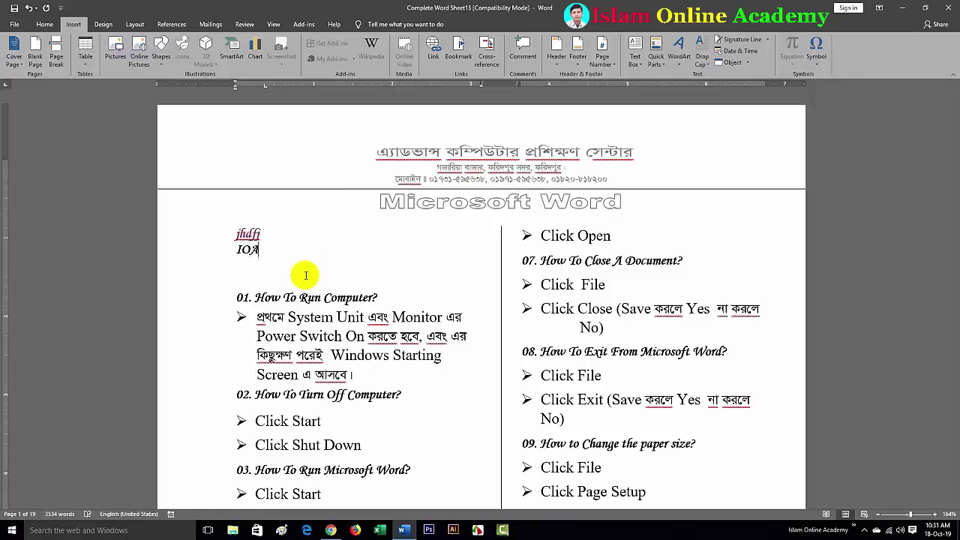
left_click_drag(237, 250, 261, 249)
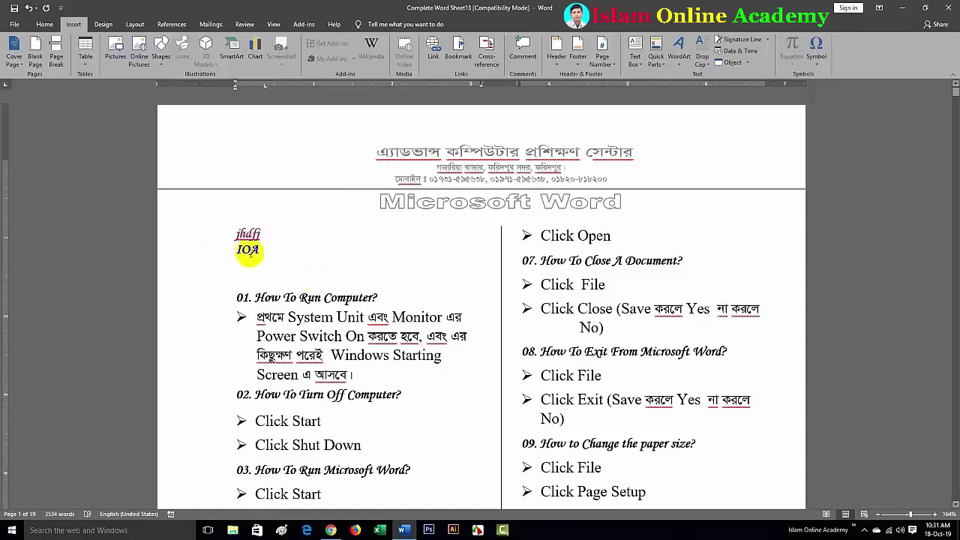
double_click(252, 251)
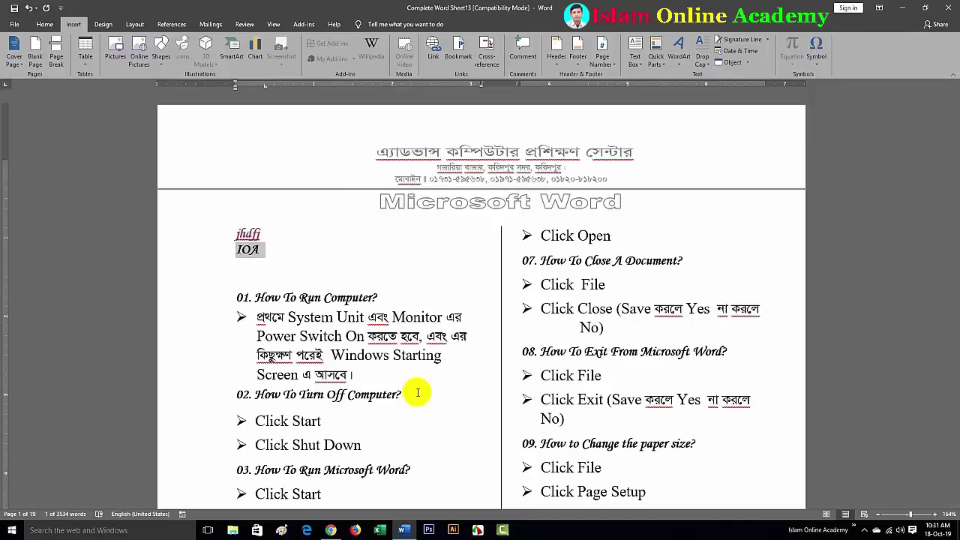
Copy the channel Videos page URL from the browser's address bar and return to Word
left_click(333, 531)
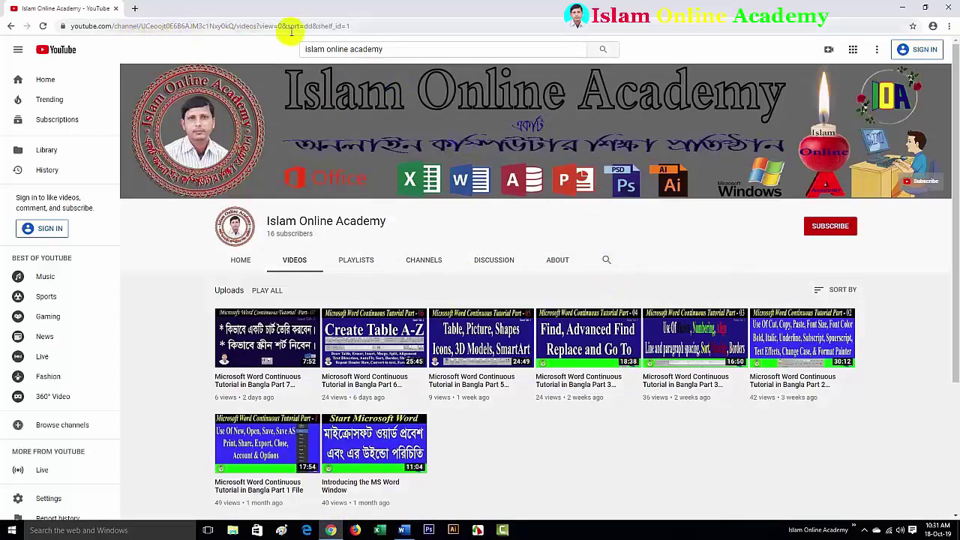
left_click(363, 26)
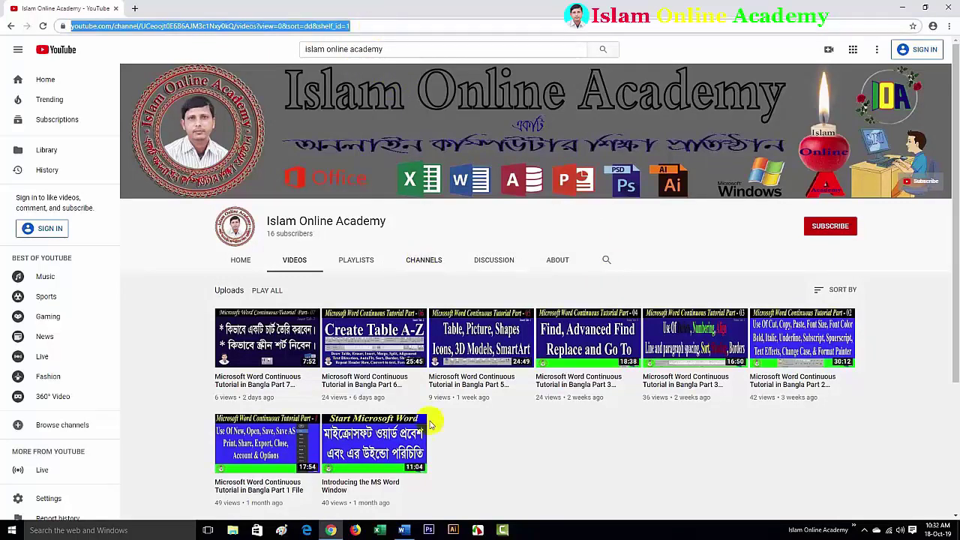
left_click(403, 530)
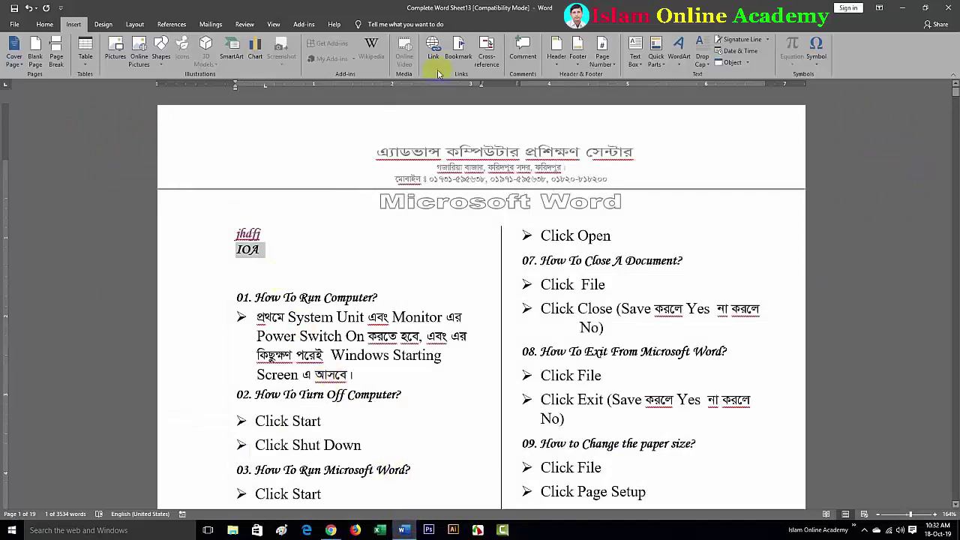
Hyperlink IOA to the pasted YouTube Videos page URL, then close the browser window
left_click(434, 51)
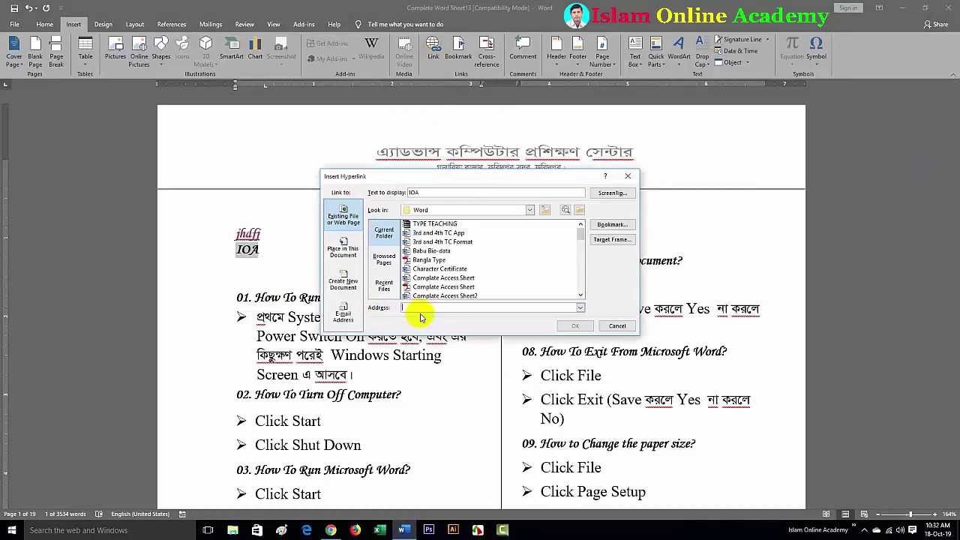
key("ctrl+v")
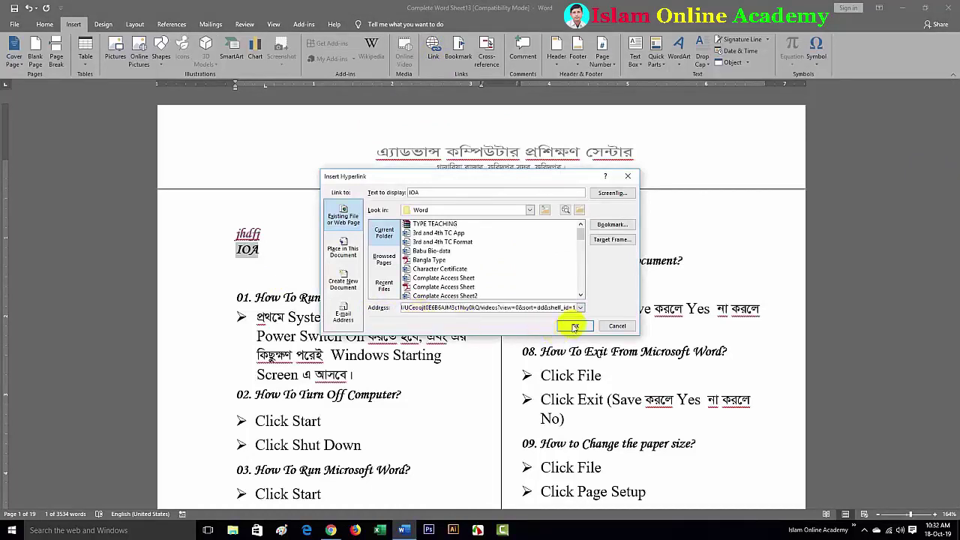
left_click(574, 325)
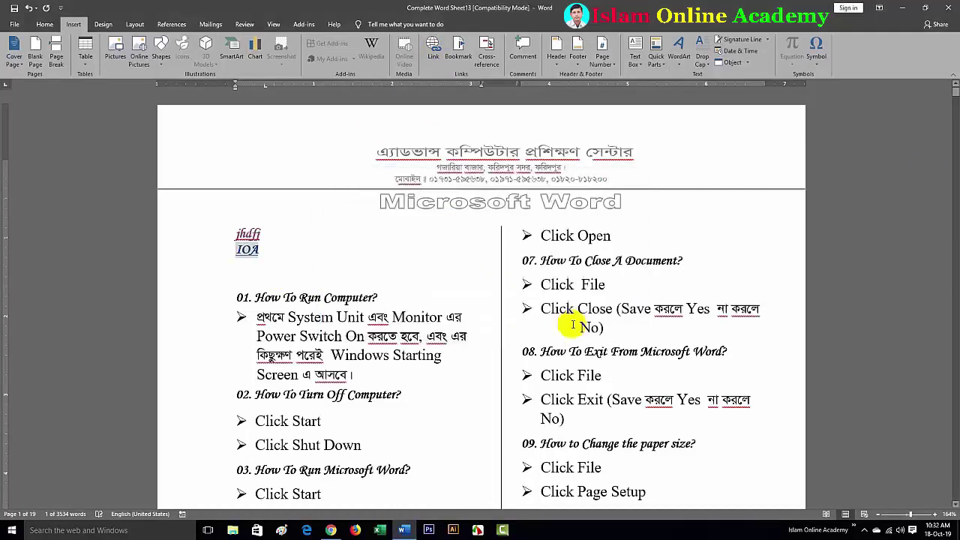
left_click(331, 530)
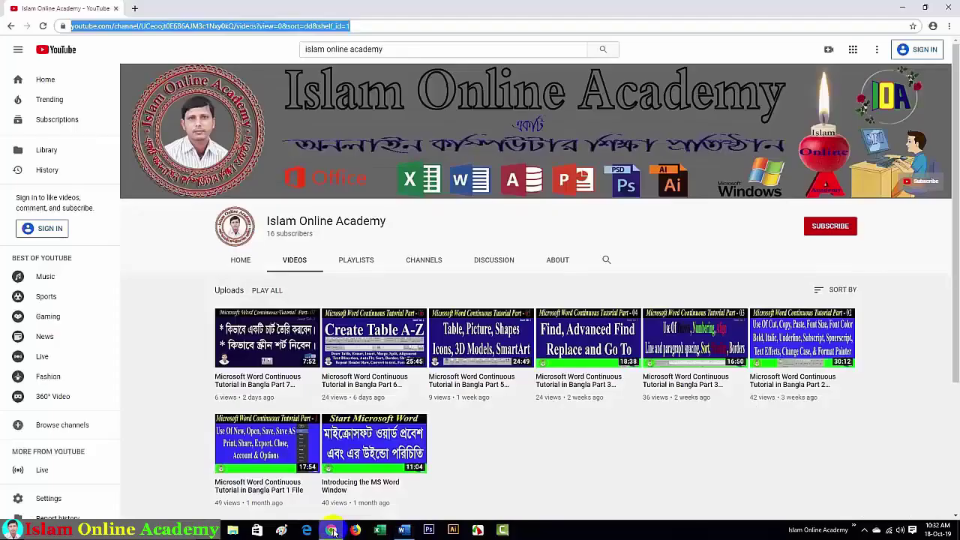
left_click(946, 9)
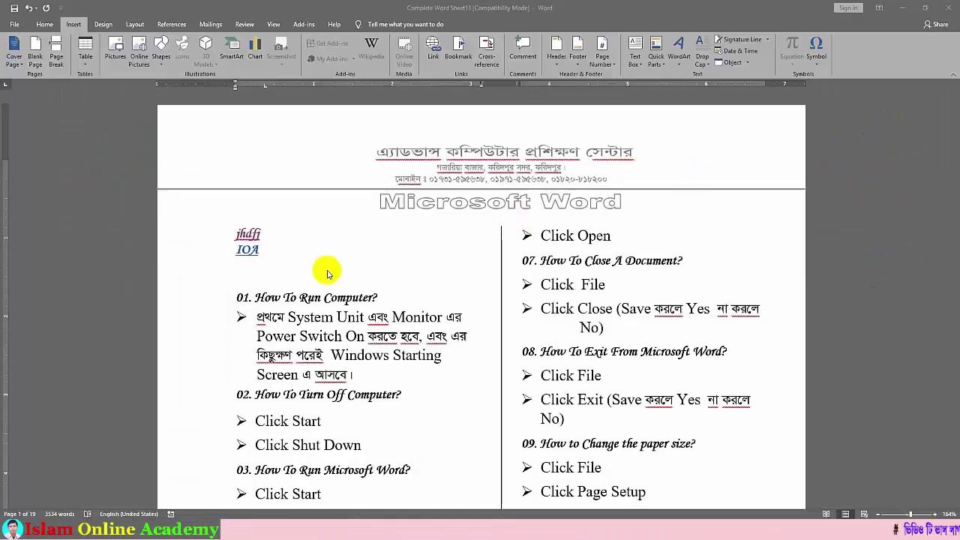
Follow the IOA link to reopen the channel's Videos page in the browser
left_click(247, 252)
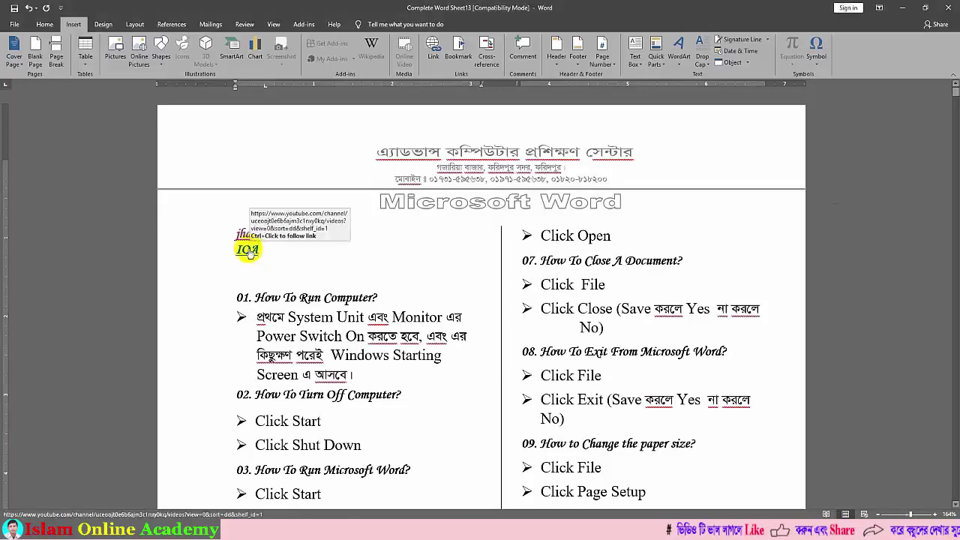
left_click(247, 251, "ctrl")
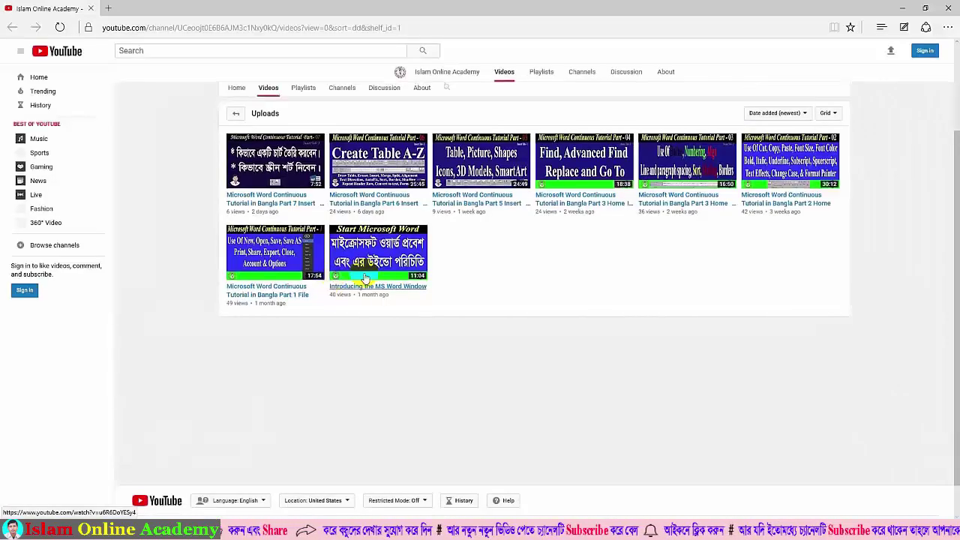
scroll(364, 226, "up", 1)
scroll(364, 225, "up", 2)
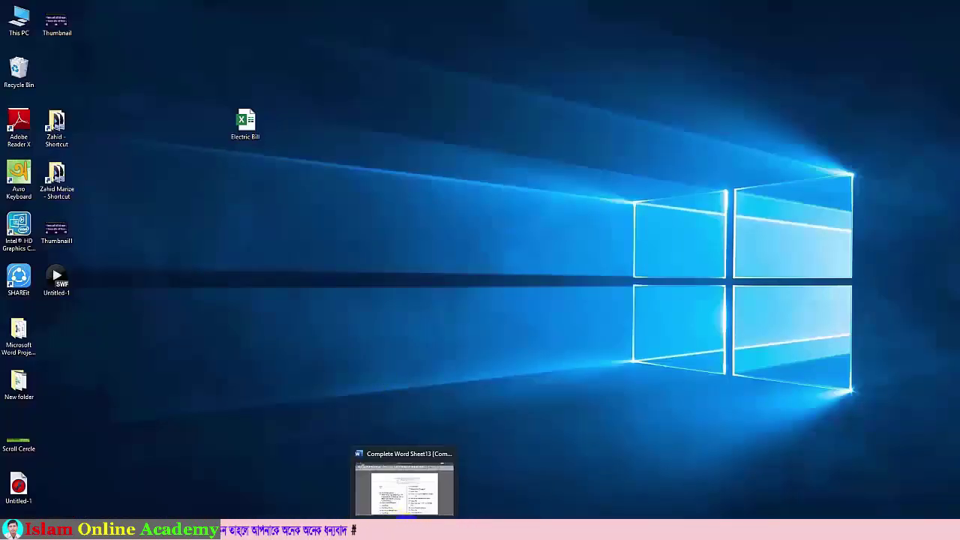
Restore the minimized browser window showing the channel's eight Word tutorial videos
left_click(404, 491)
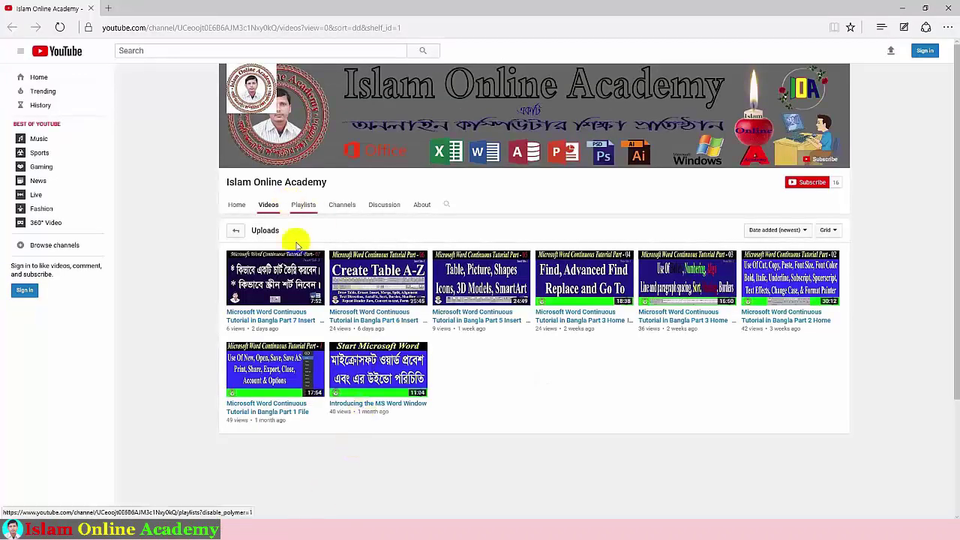
mouse_move(275, 277)
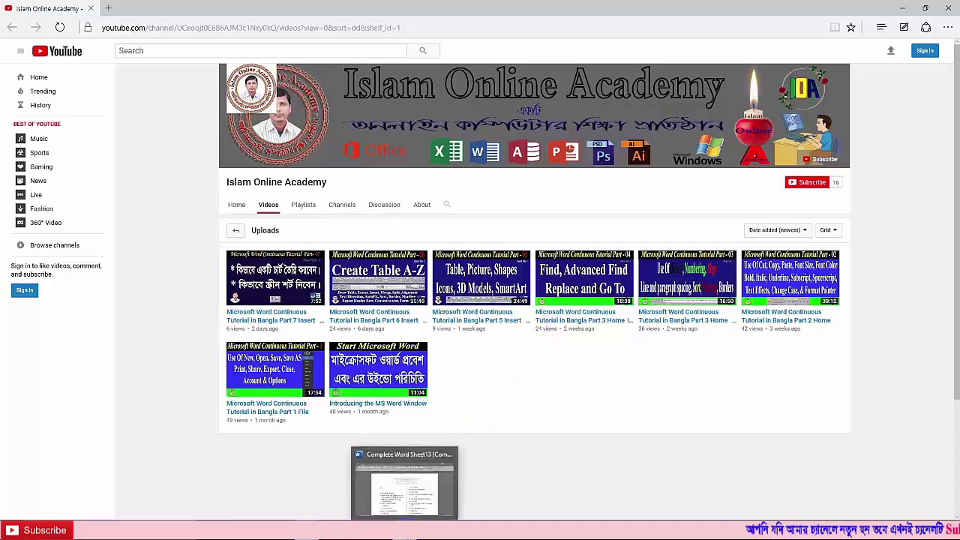
Bring the Complete Word Sheet13 document back in front of the YouTube page
left_click(405, 465)
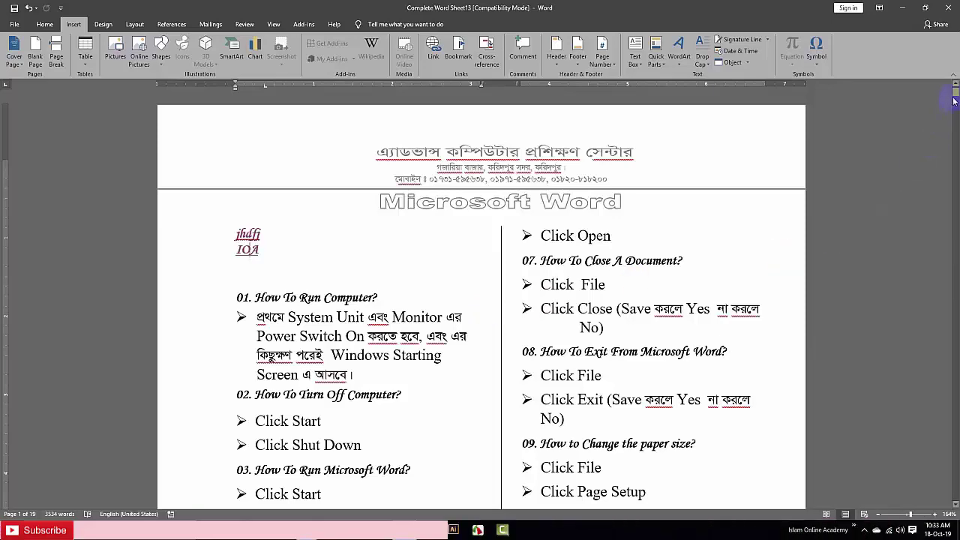
left_click_drag(949, 272, 954, 396)
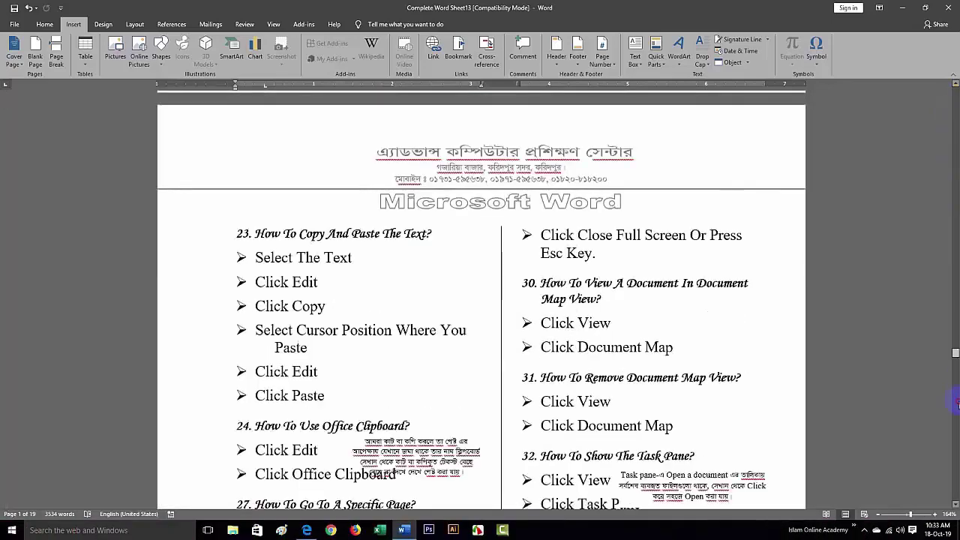
Select the page 13 heading '91. How To Protect The Document?'
scroll(600, 332, "down", 10)
scroll(621, 332, "up", 3)
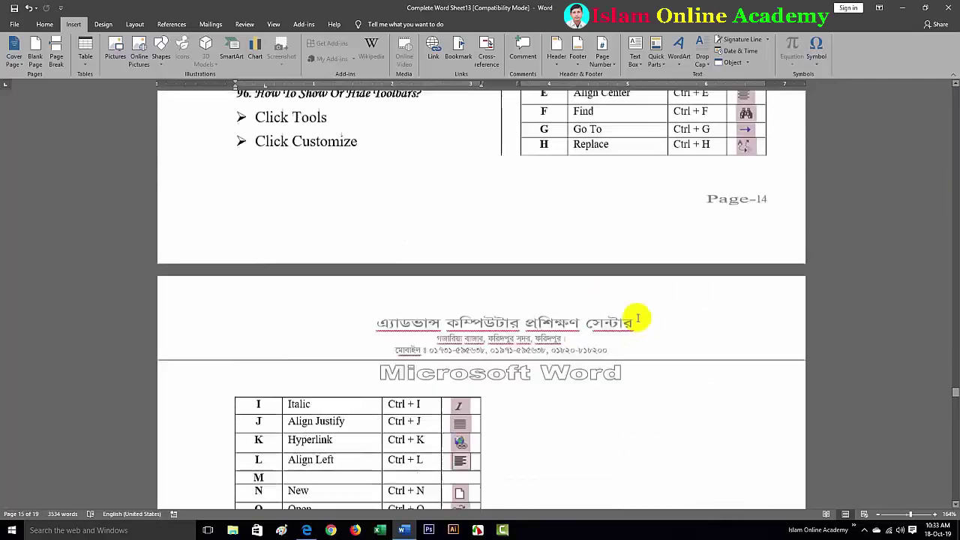
scroll(637, 319, "down", 10)
scroll(638, 317, "up", 10)
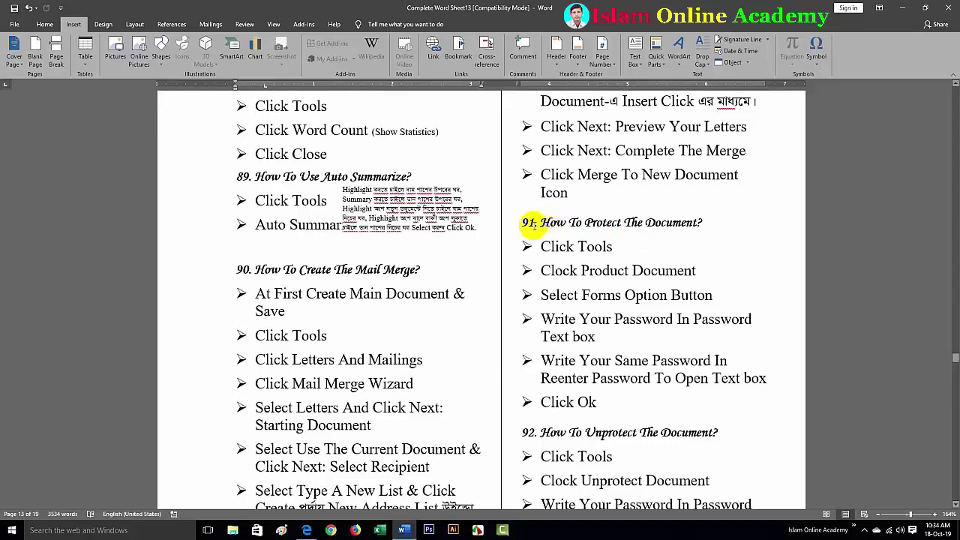
left_click_drag(525, 222, 705, 222)
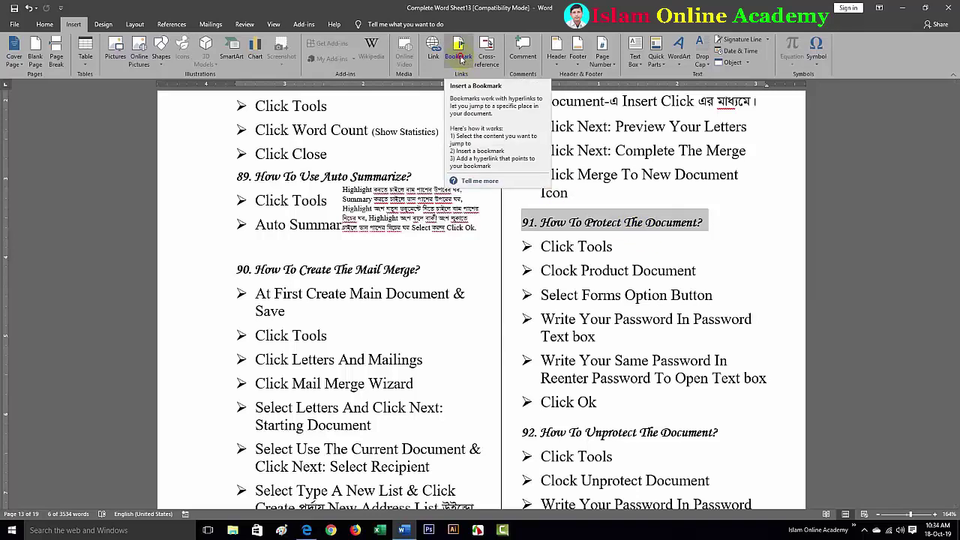
Add a bookmark named 'Protect' at heading 91, 'How To Protect The Document?'
left_click(459, 57)
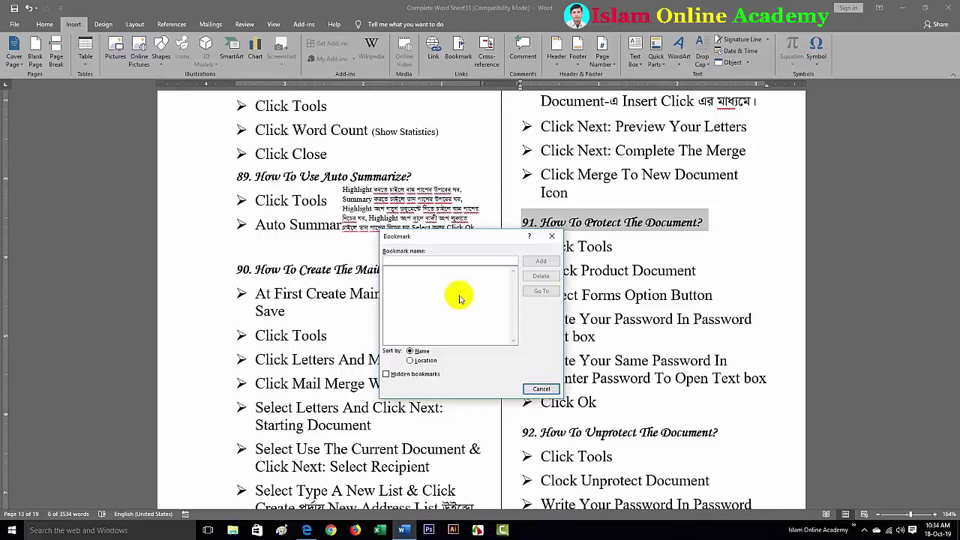
type("Protect")
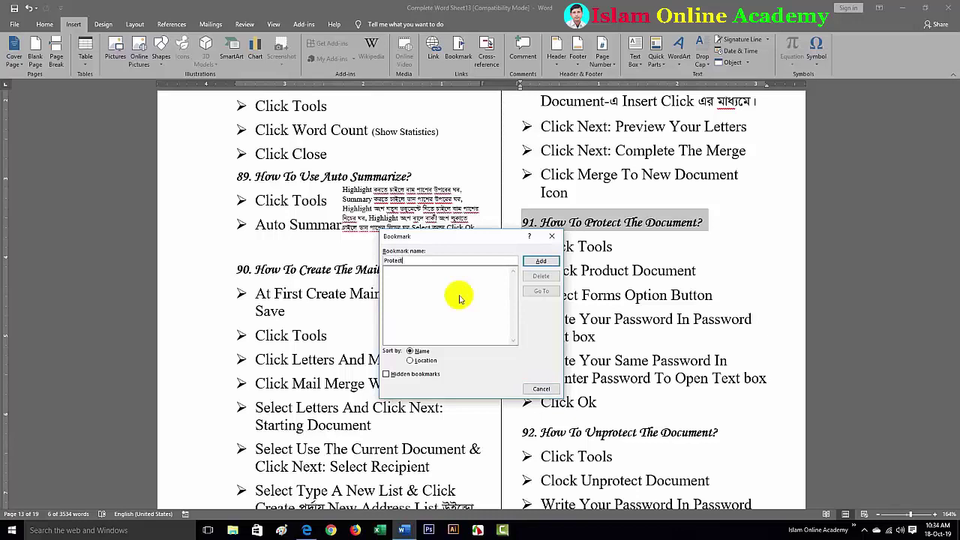
left_click(537, 261)
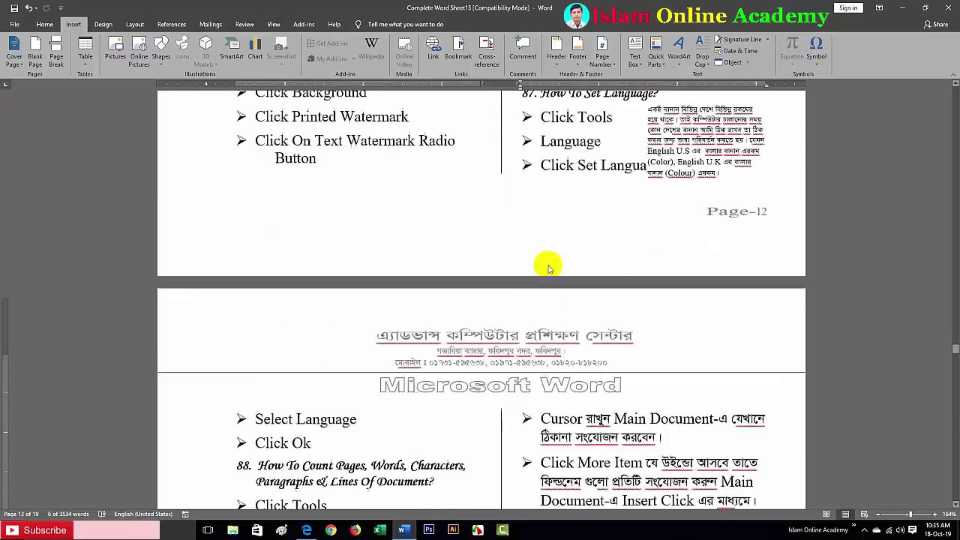
From page 1, jump to the Protect bookmark through the Bookmark list
scroll(547, 263, "up", 15)
scroll(838, 269, "up", 5)
left_click_drag(956, 321, 956, 90)
left_click(637, 236)
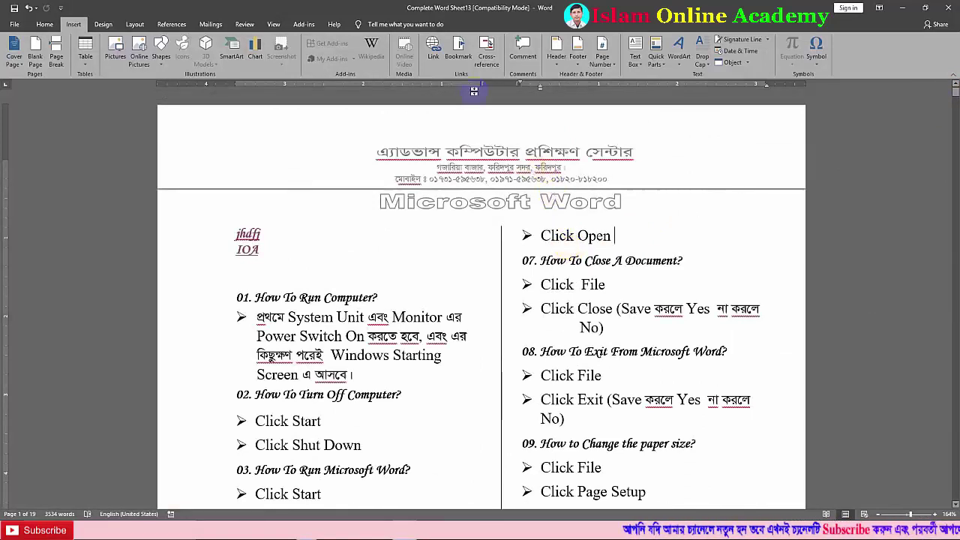
left_click(459, 49)
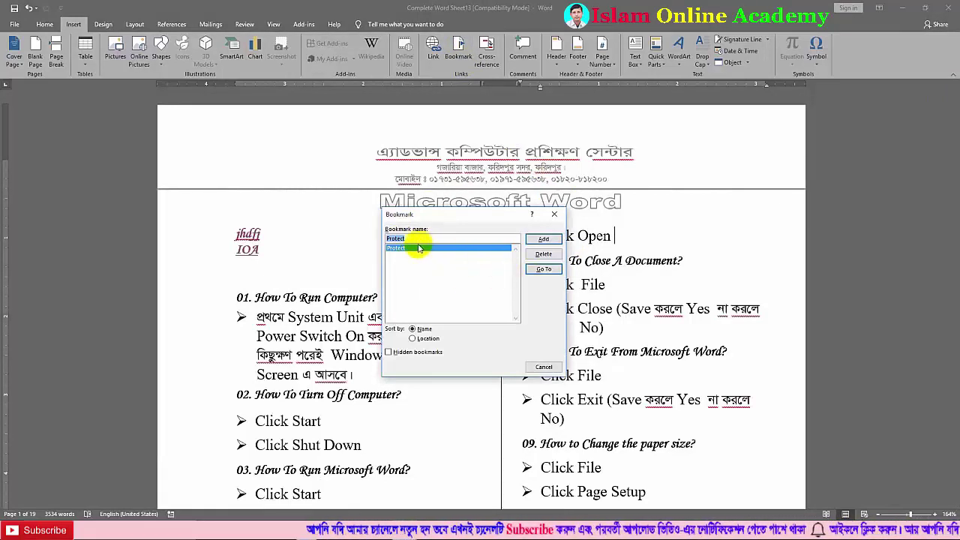
left_click(543, 269)
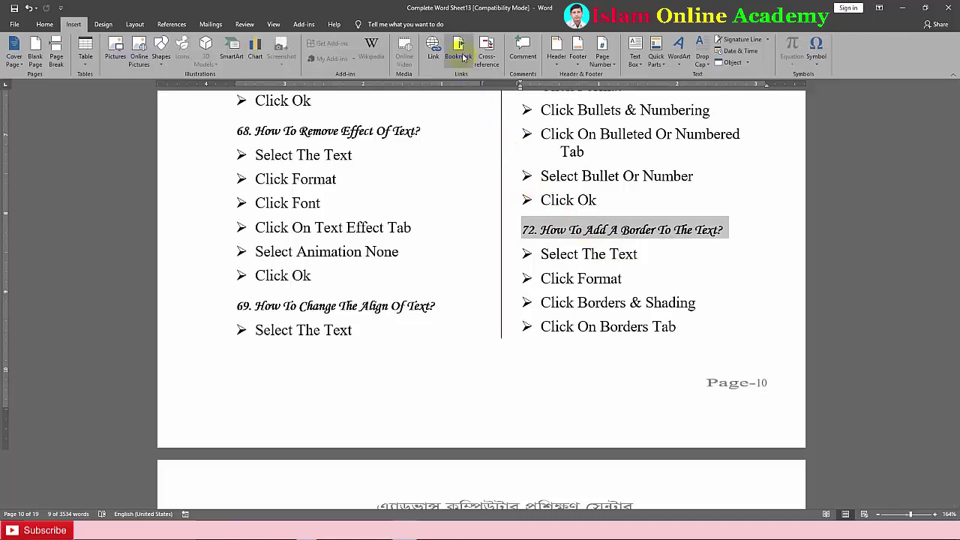
Replace the prefilled bookmark name with 'Add_Border' and add it at heading 72
left_click(459, 51)
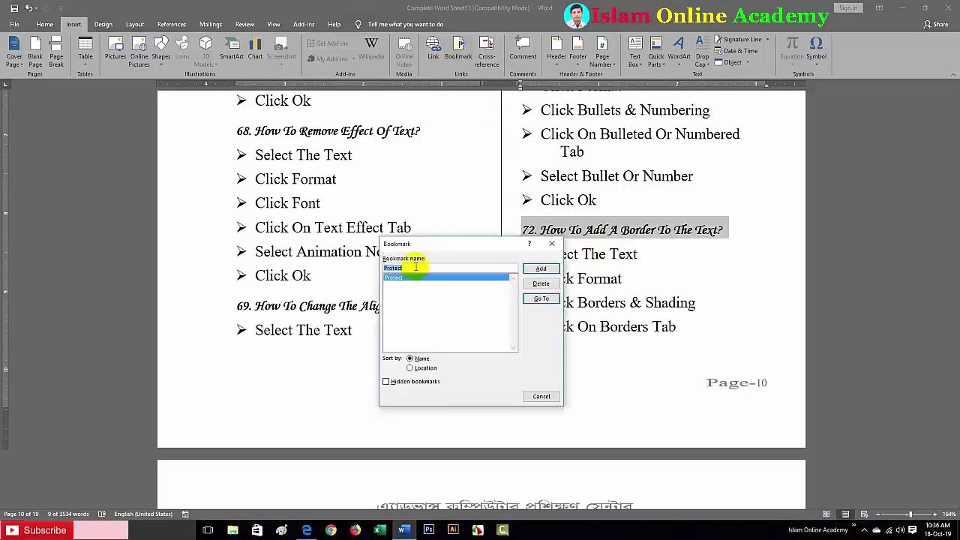
type("Pro")
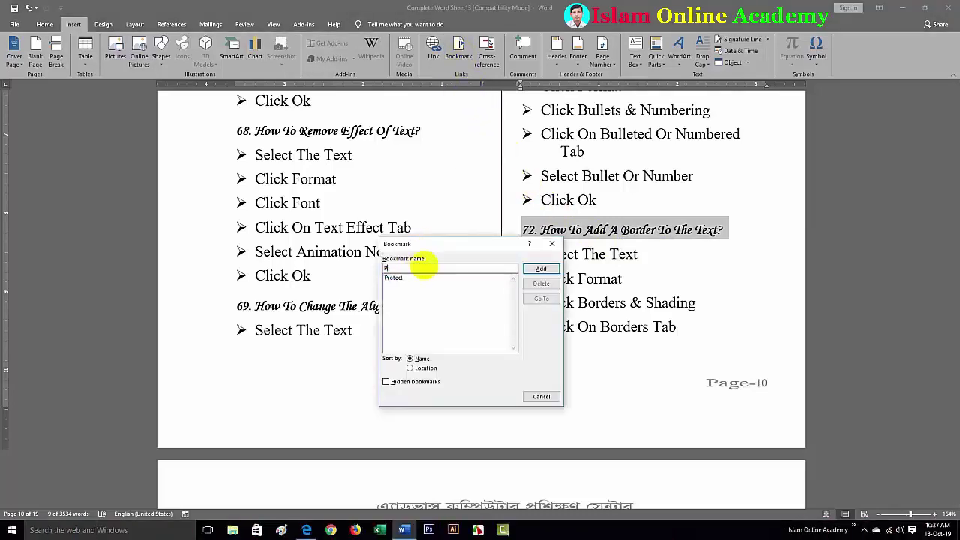
key("BackSpace")
key("BackSpace")
key("BackSpace")
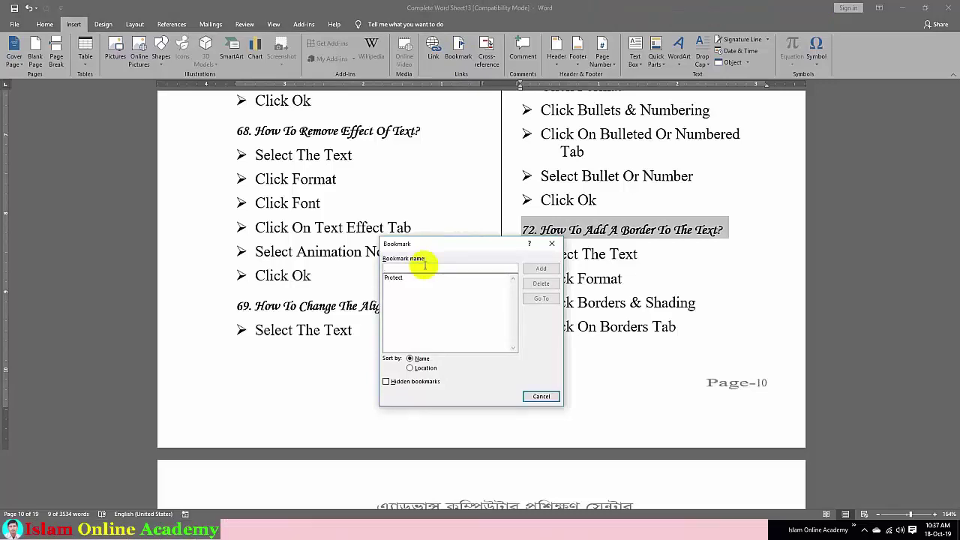
type("A")
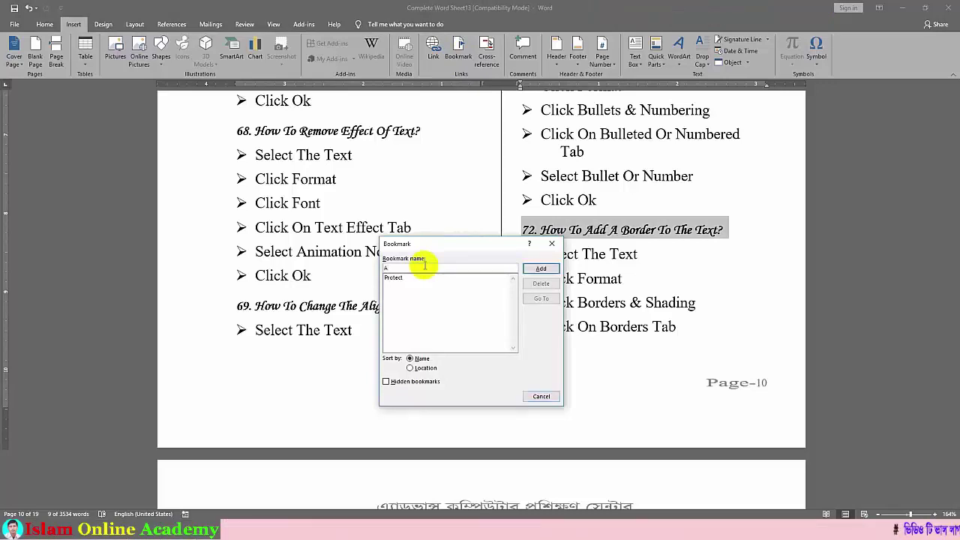
type("dd_")
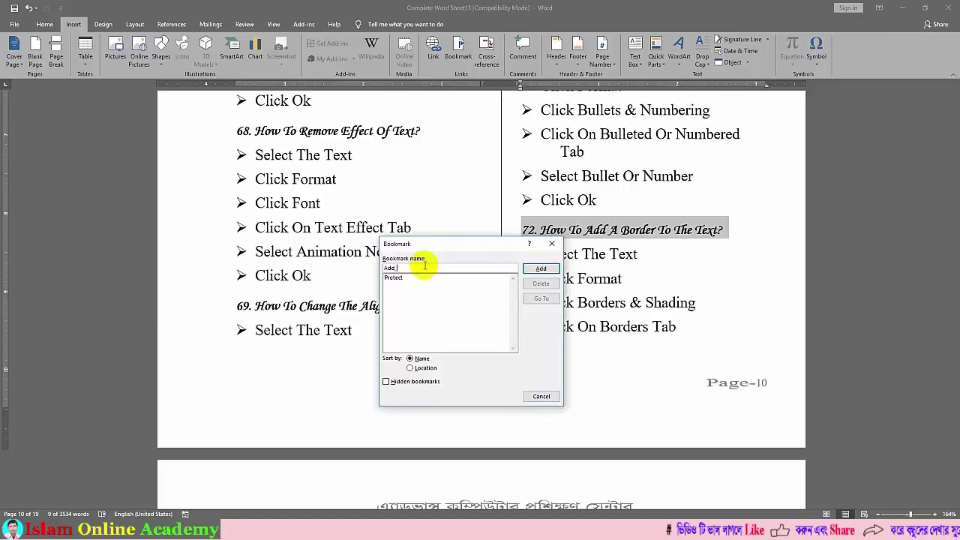
type("Border")
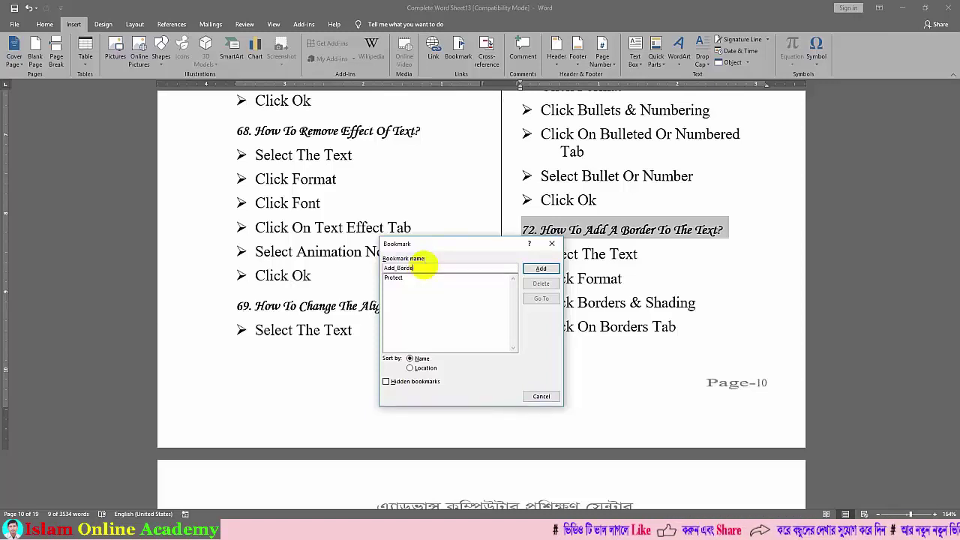
left_click(537, 268)
From page 1, go to the Add_Border bookmark on page 10, then close the Bookmark dialog
scroll(638, 242, "up", 5)
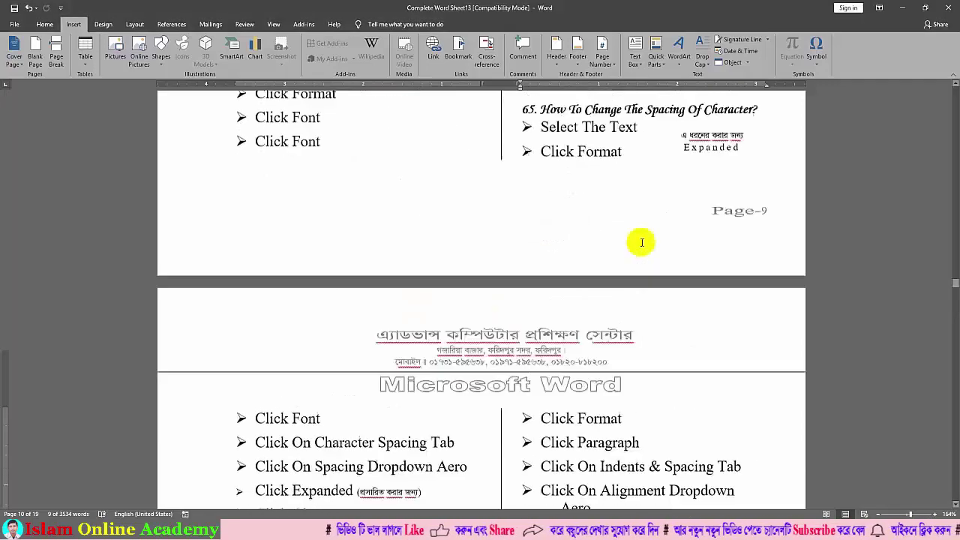
scroll(638, 210, "up", 5)
scroll(675, 195, "up", 5)
left_click_drag(954, 226, 954, 90)
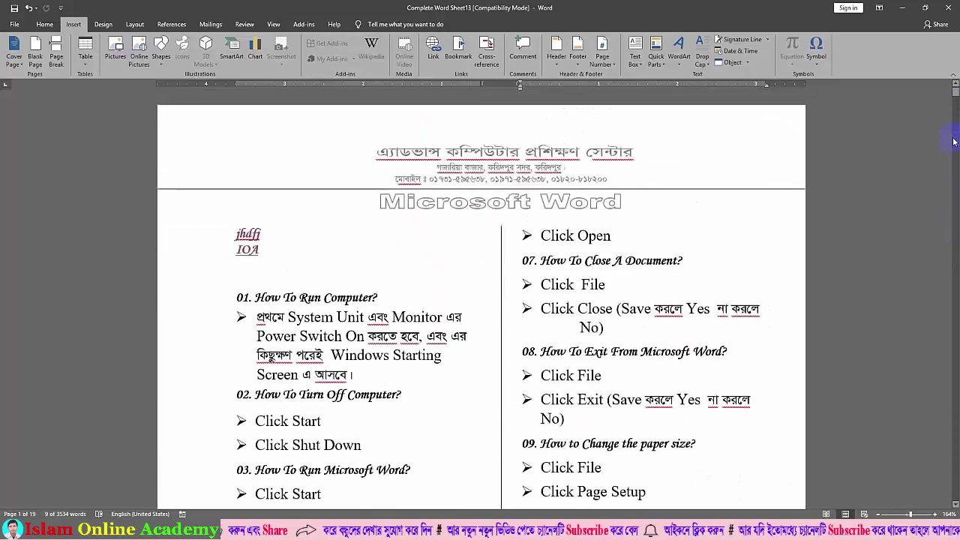
left_click(459, 53)
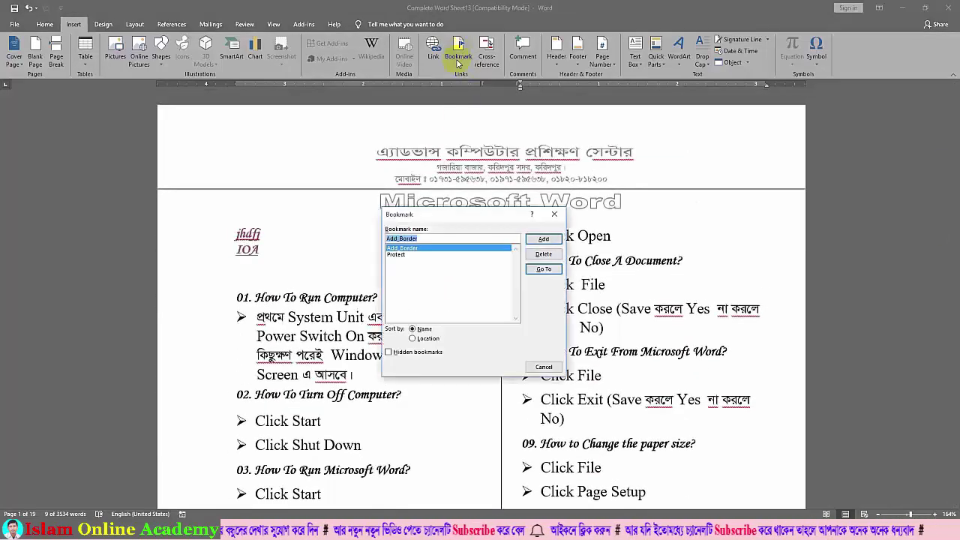
left_click(405, 255)
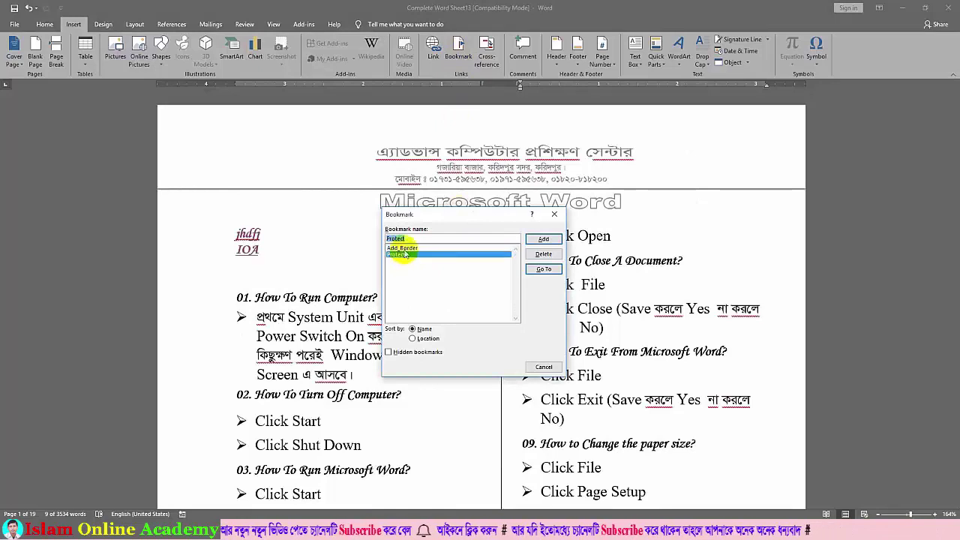
left_click(405, 248)
left_click(544, 269)
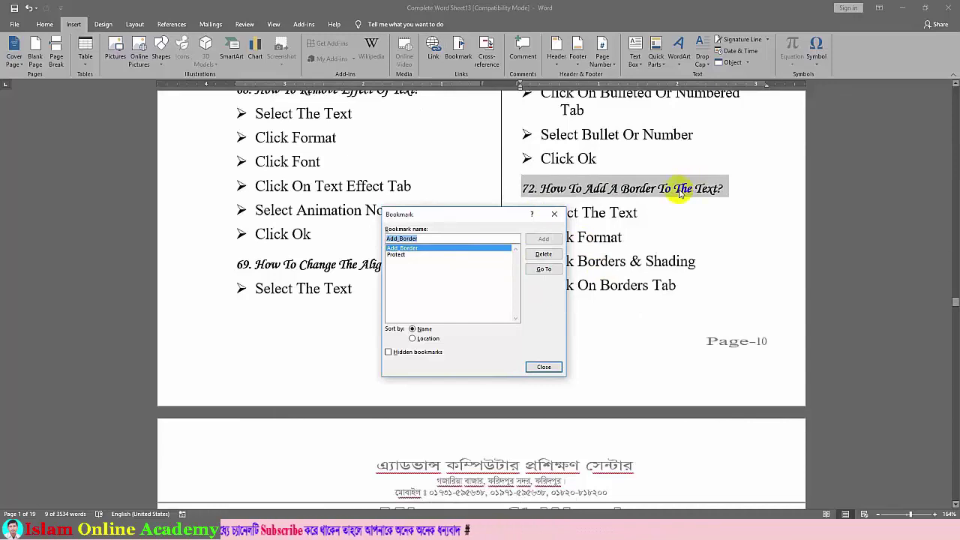
left_click(547, 368)
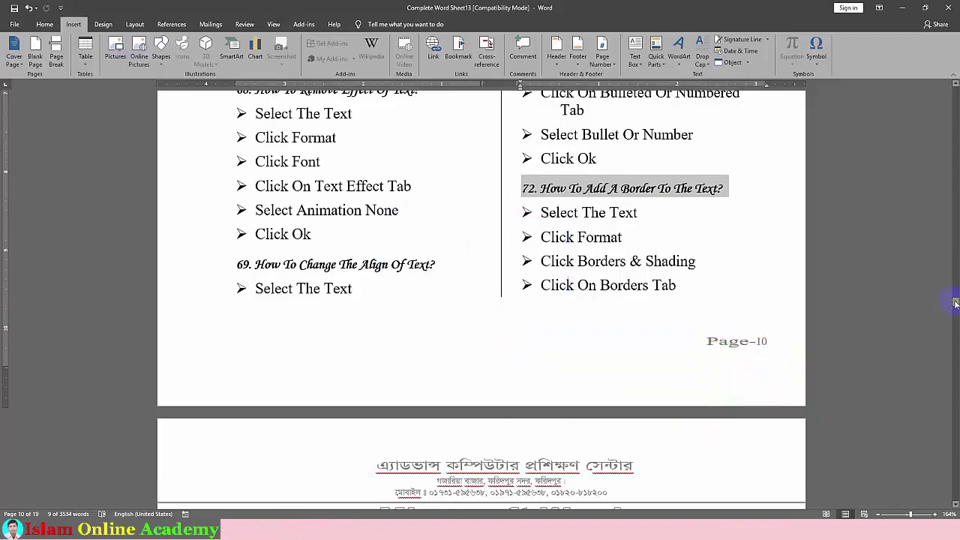
Add a comment reading 'djfjdfh dhfdkjfh dhd' to heading 111, 'How To Save A File By Using Password?'
left_click_drag(955, 303, 955, 92)
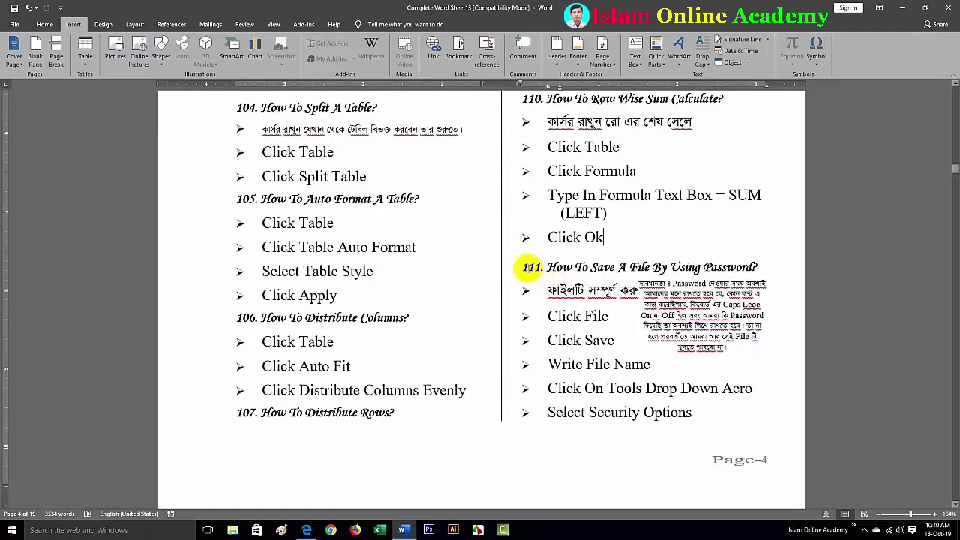
left_click(524, 268)
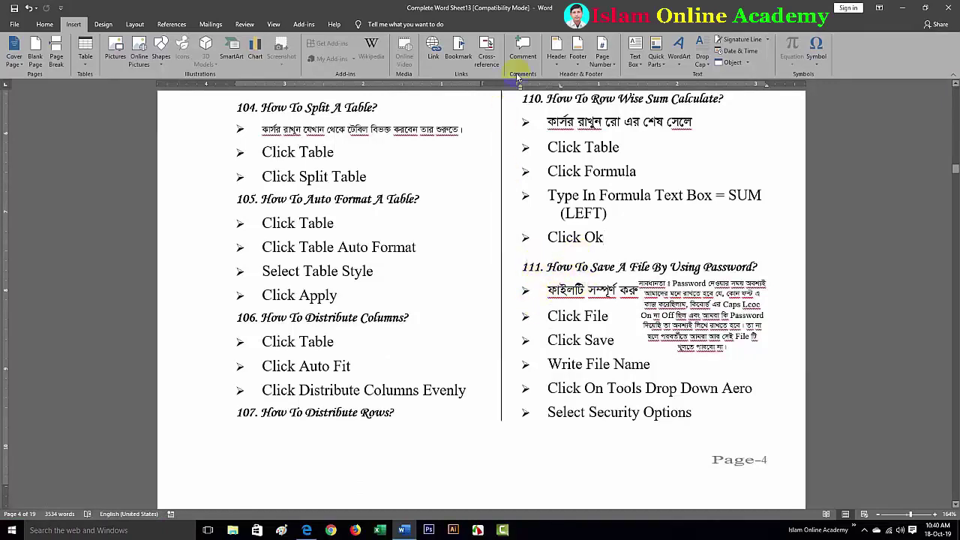
left_click(523, 50)
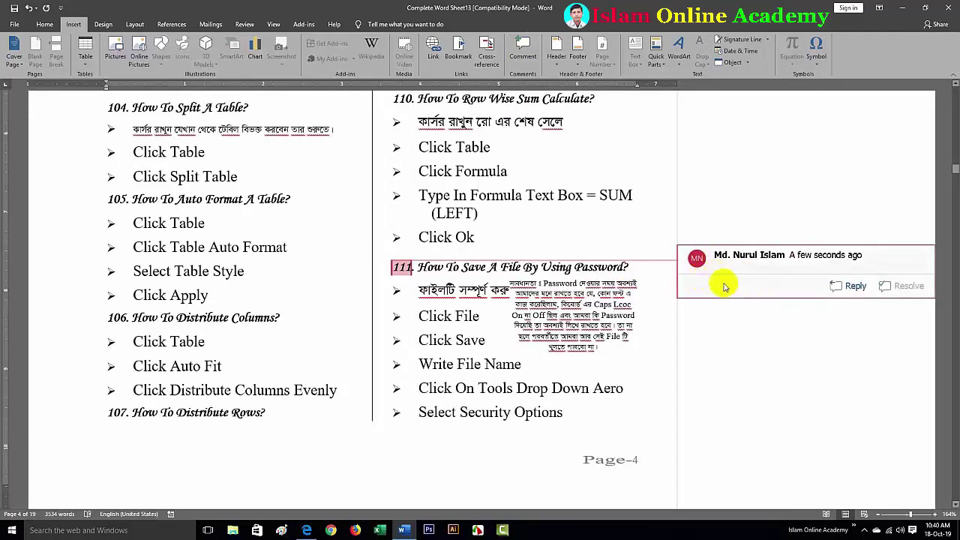
type("dfjfdjfjdfh dhfdk")
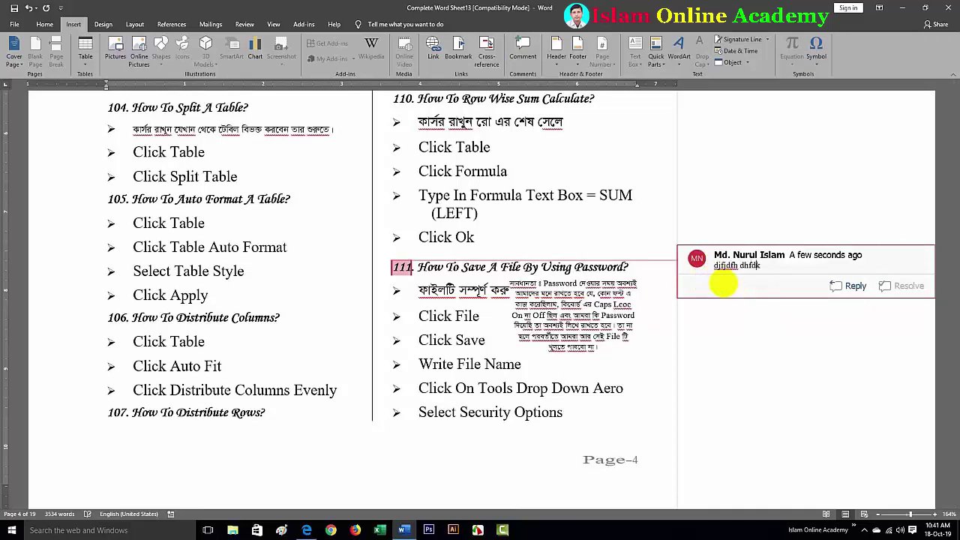
type("jfh dhd fhj")
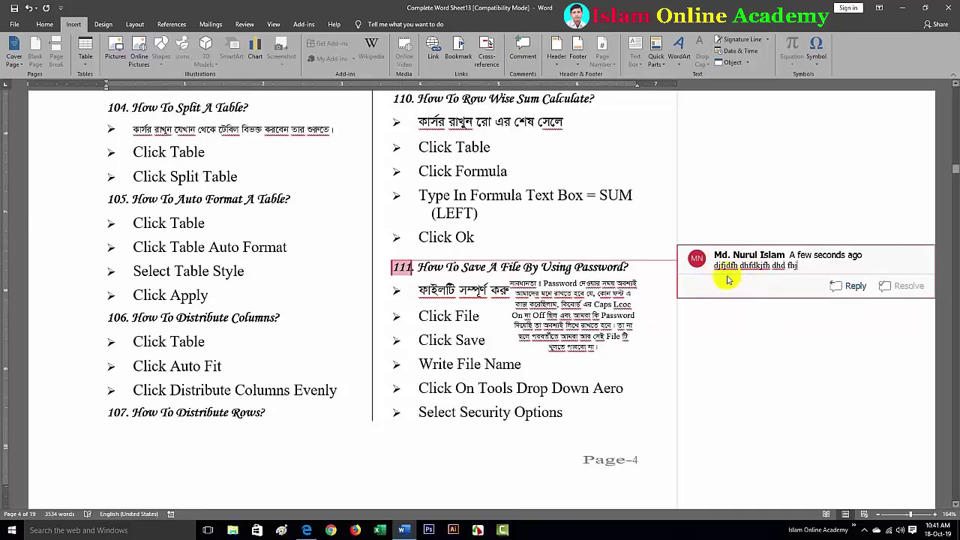
left_click(719, 326)
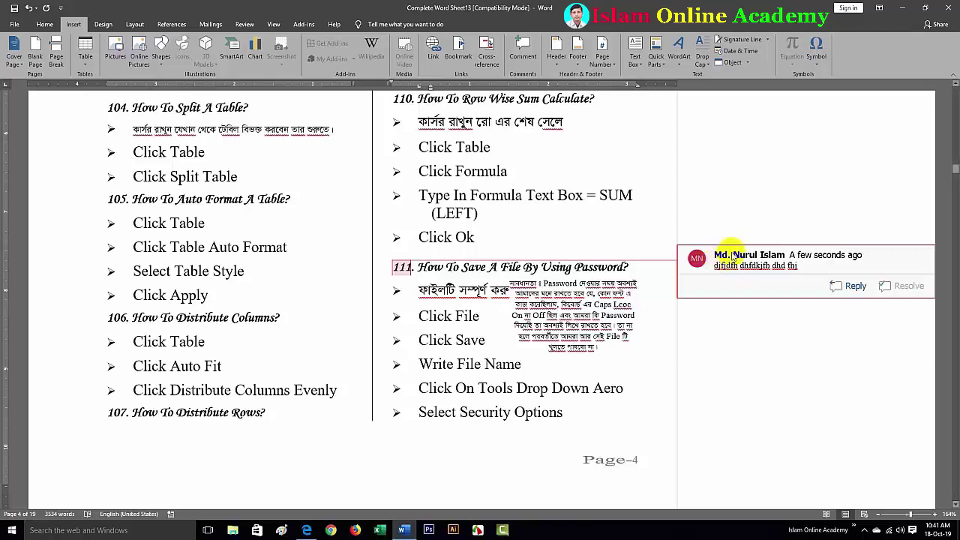
Delete the test comment on heading 111 from its right-click menu
right_click(733, 255)
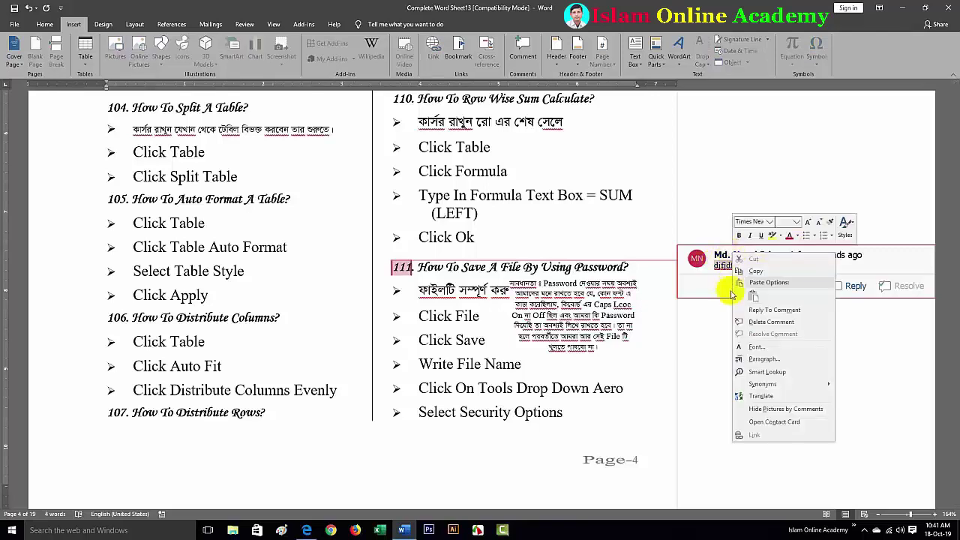
left_click(765, 322)
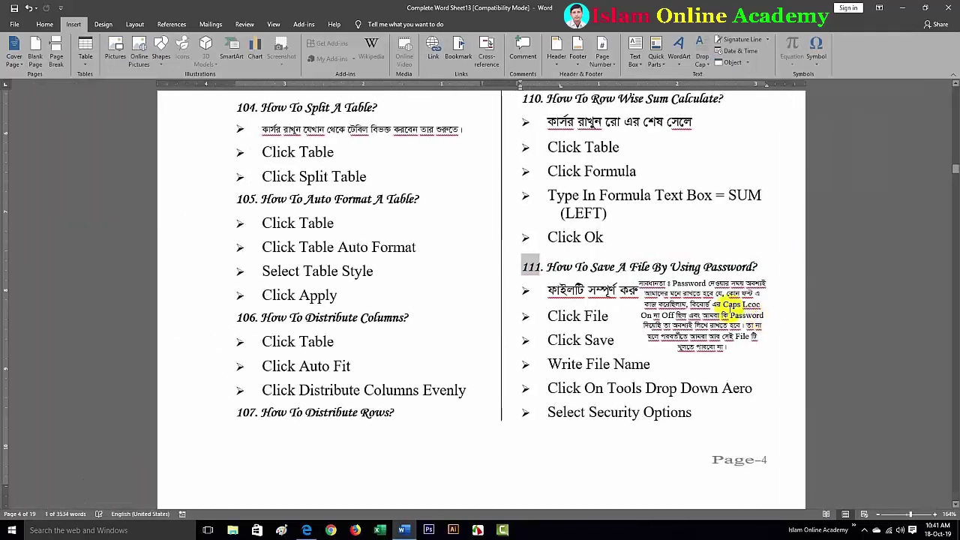